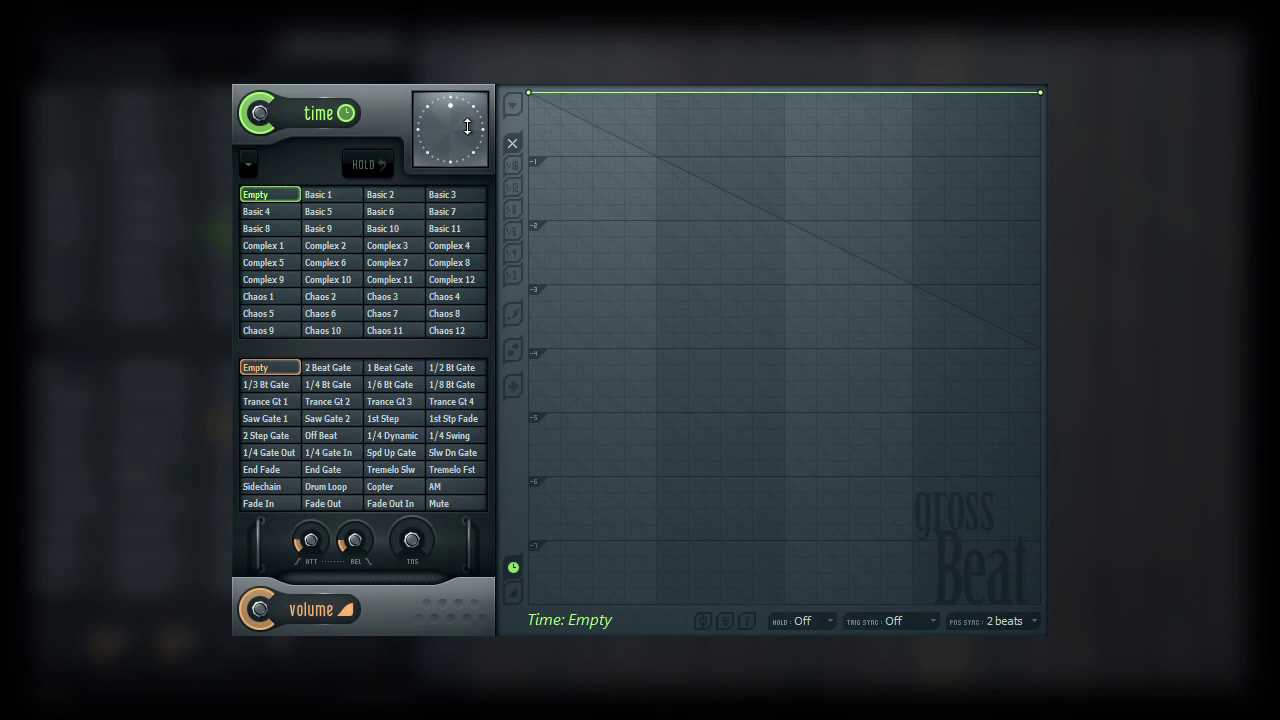
Scratch the audio by dragging the scratch clock backward and forward with the mouse.
{"action": "mouse_move", "coordinate": [466, 126]}
{"action": "left_mouse_down"}
{"action": "mouse_move", "coordinate": [453, 273]}
{"action": "mouse_move", "coordinate": [467, 126]}
{"action": "mouse_move", "coordinate": [521, 551]}
{"action": "left_mouse_up"}
{"action": "left_click_drag", "start_coordinate": [466, 123], "coordinate": [466, 123]}
{"action": "left_click_drag", "start_coordinate": [466, 123], "coordinate": [470, 289]}
{"action": "left_click_drag", "start_coordinate": [470, 289], "coordinate": [478, 352]}
{"action": "mouse_move", "coordinate": [478, 352]}
{"action": "left_mouse_down"}
{"action": "mouse_move", "coordinate": [533, 504]}
{"action": "mouse_move", "coordinate": [457, 238]}
{"action": "mouse_move", "coordinate": [570, 505]}
{"action": "left_mouse_up"}
Link the scratch clock to a MIDI controller knob and start playback.
{"action": "right_click", "coordinate": [446, 127]}
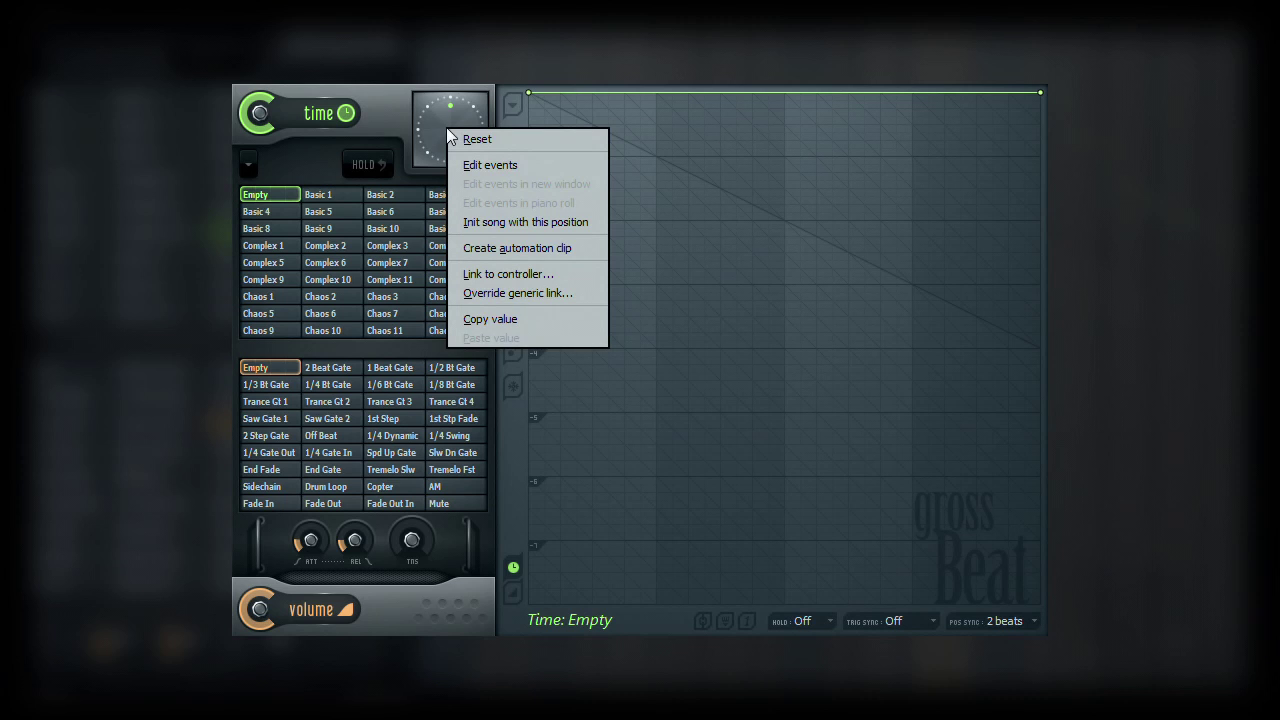
{"action": "left_click", "coordinate": [495, 276]}
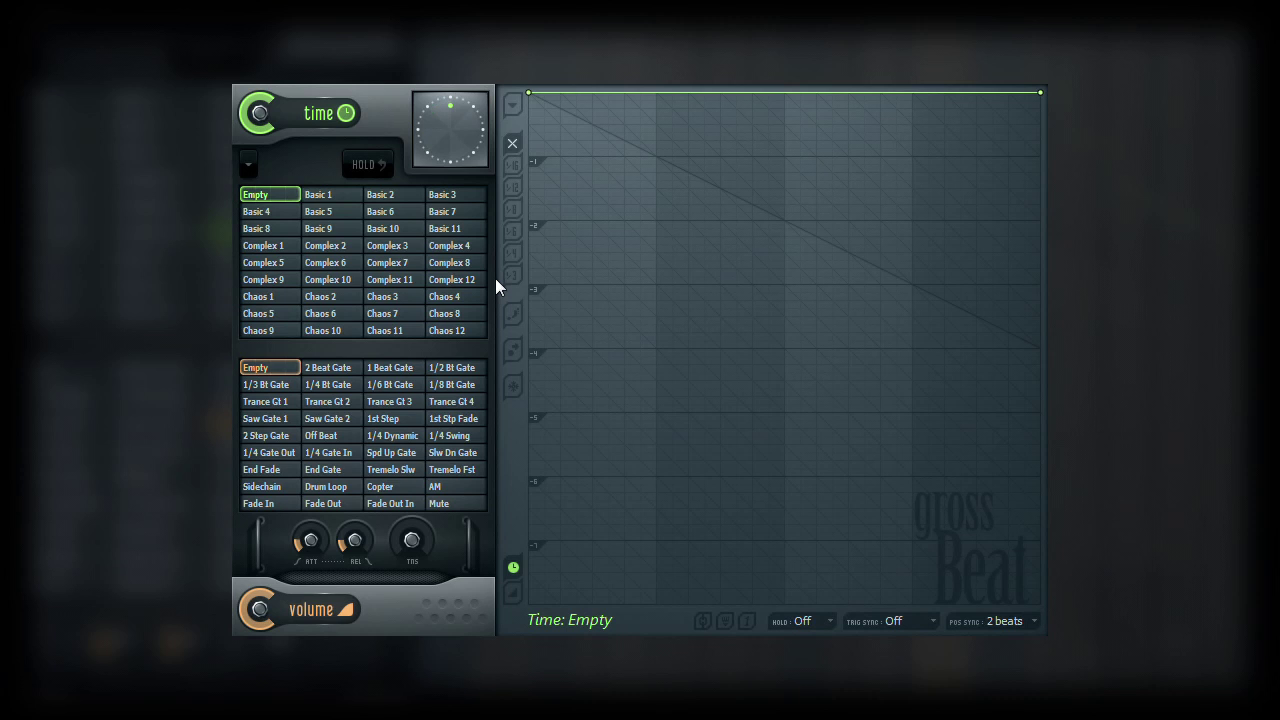
{"action": "key", "text": "space"}
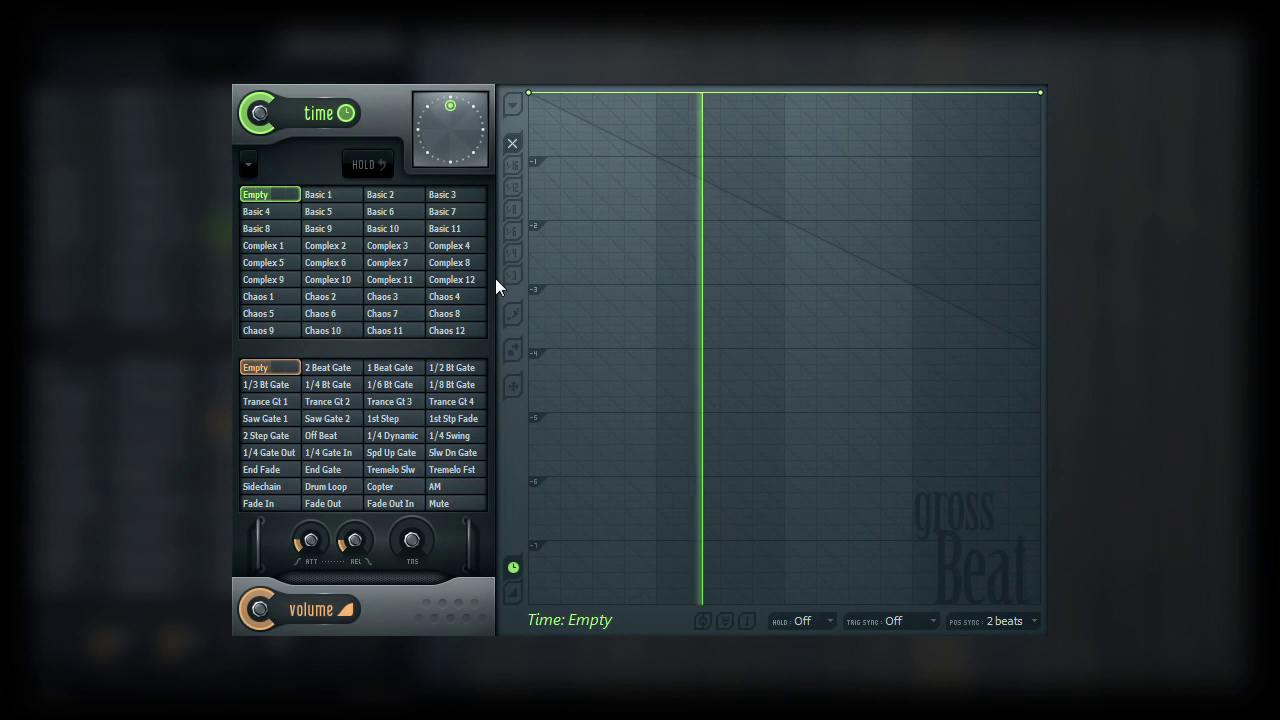
Stop playback and bring up the scratch clock's context menu again.
{"action": "key", "text": "space"}
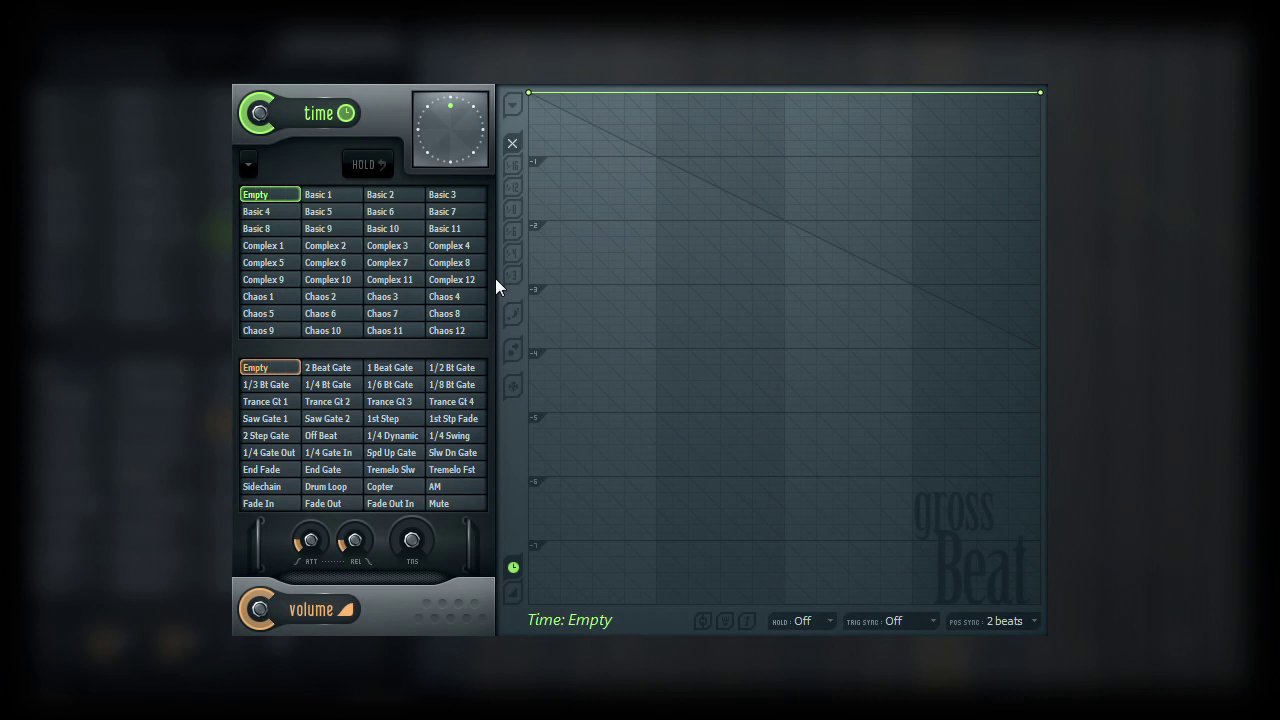
{"action": "right_click", "coordinate": [456, 132]}
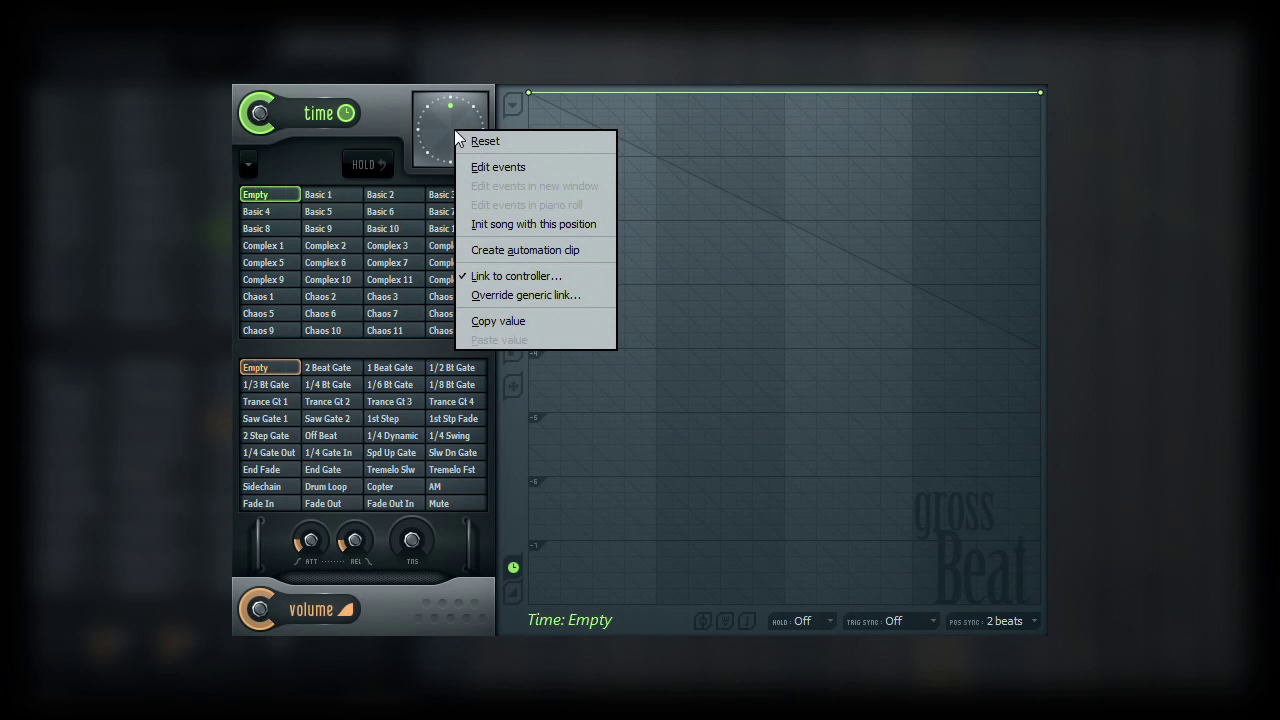
Choose Edit events to open an empty Events editor for the scratch clock.
{"action": "left_click", "coordinate": [467, 163]}
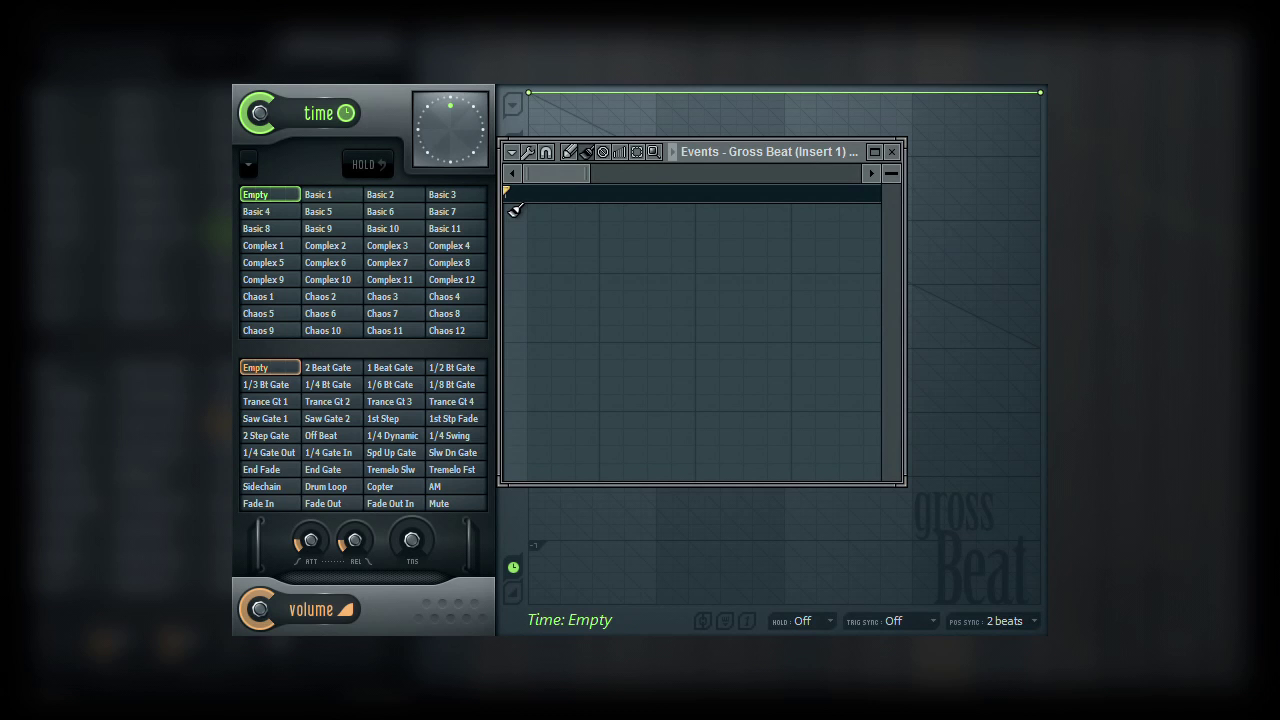
Draw a time curve sloping down to the end, then play it back.
{"action": "left_click_drag", "start_coordinate": [514, 209], "coordinate": [580, 255]}
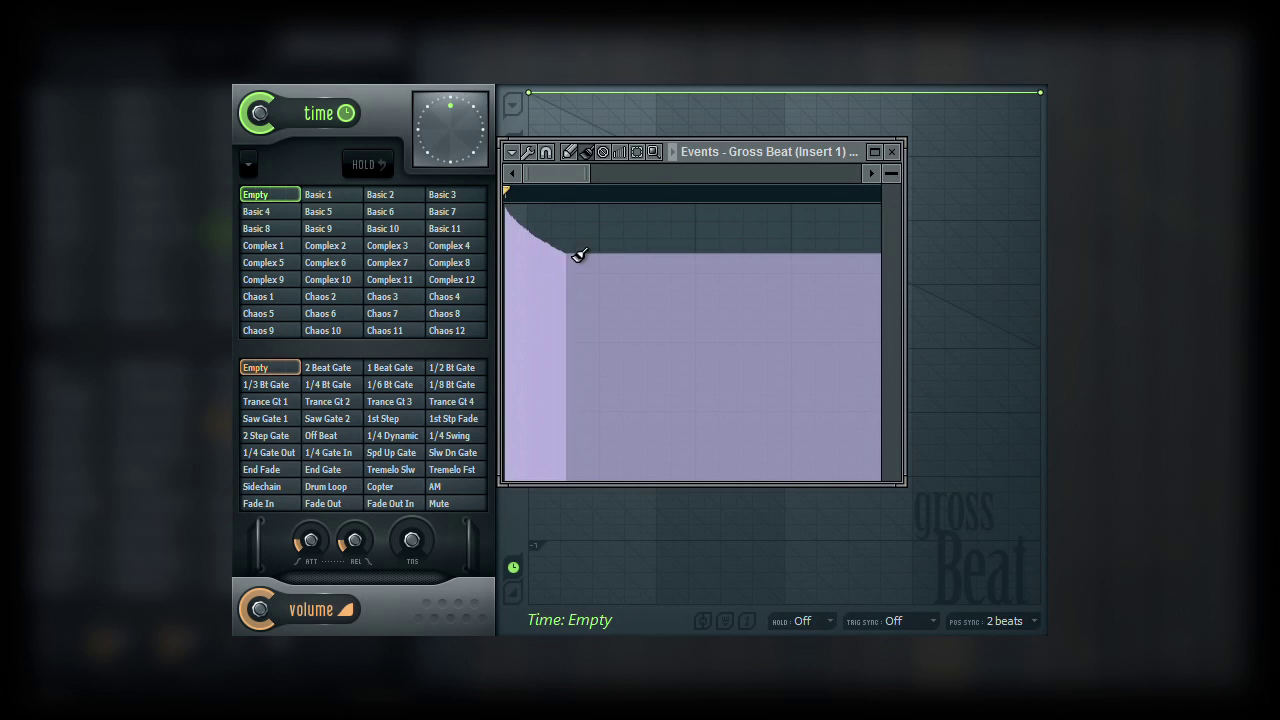
{"action": "left_click_drag", "start_coordinate": [580, 255], "coordinate": [878, 476]}
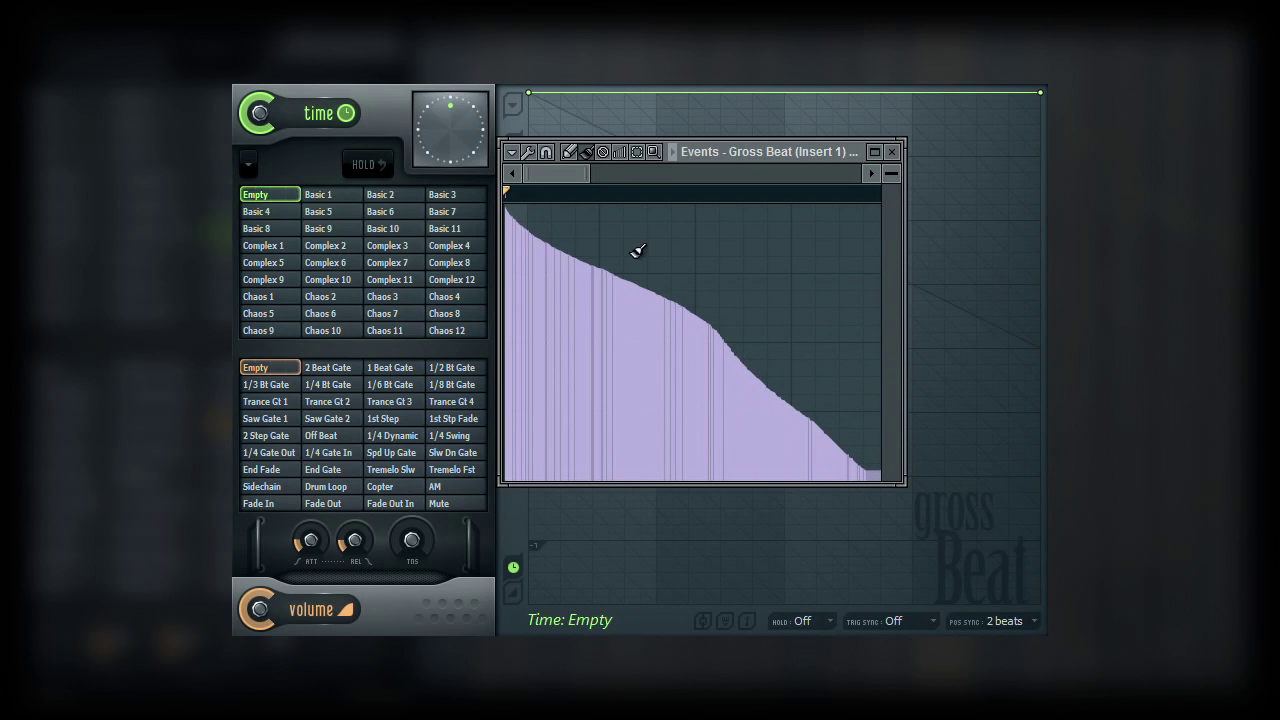
{"action": "key", "text": "space"}
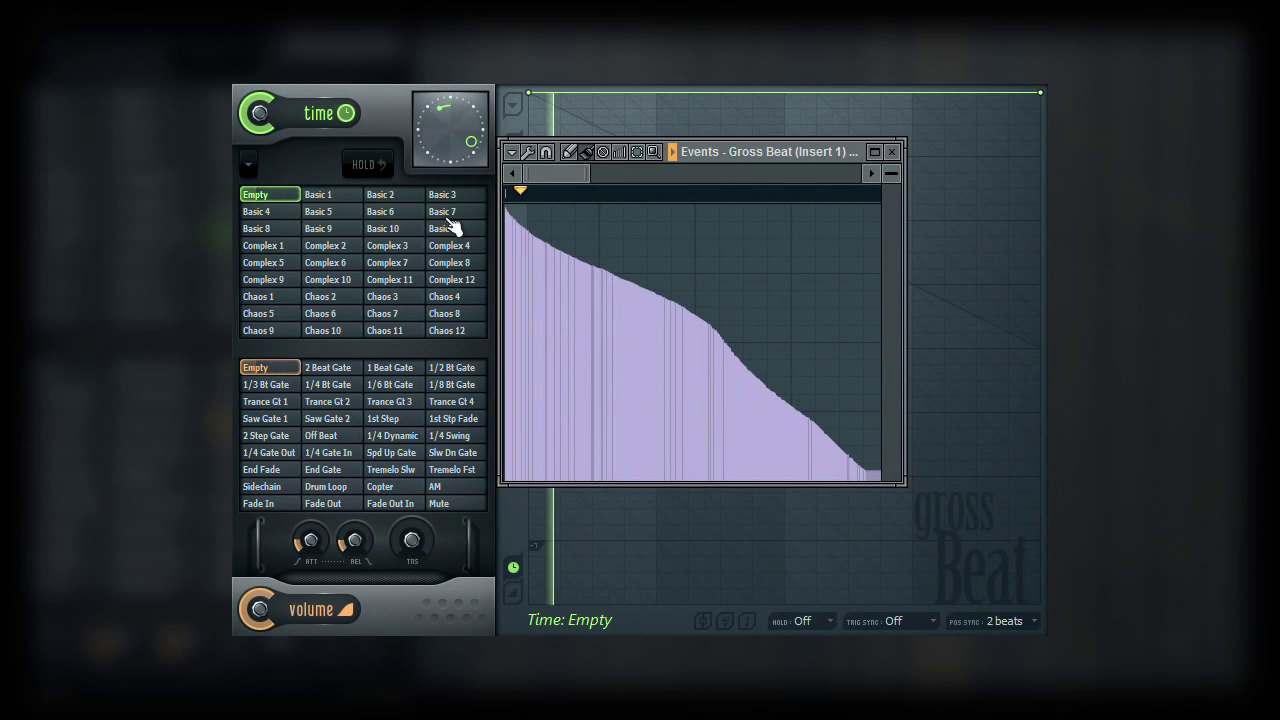
Redraw the curve several times, finishing nearly flat near the top.
{"action": "mouse_move", "coordinate": [606, 289]}
{"action": "left_mouse_down"}
{"action": "mouse_move", "coordinate": [703, 303]}
{"action": "mouse_move", "coordinate": [762, 220]}
{"action": "mouse_move", "coordinate": [849, 354]}
{"action": "mouse_move", "coordinate": [877, 466]}
{"action": "left_mouse_up"}
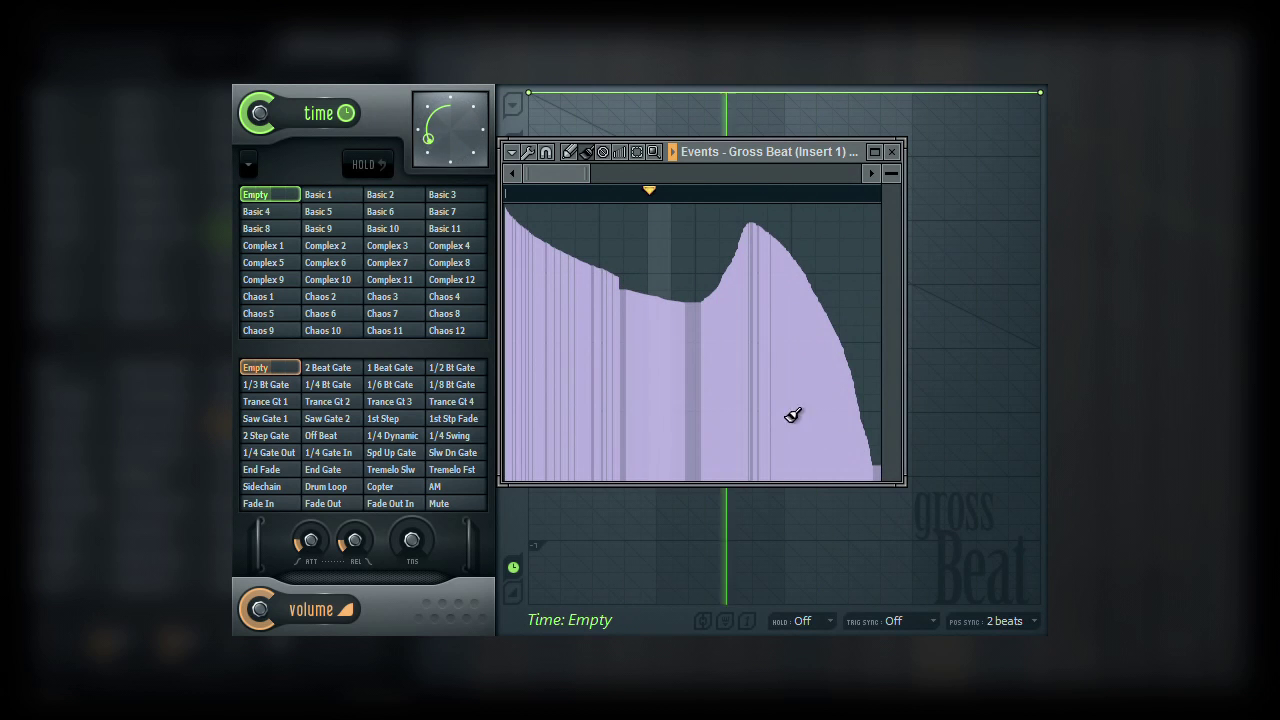
{"action": "mouse_move", "coordinate": [574, 257]}
{"action": "left_mouse_down"}
{"action": "mouse_move", "coordinate": [646, 277]}
{"action": "mouse_move", "coordinate": [686, 314]}
{"action": "left_mouse_up"}
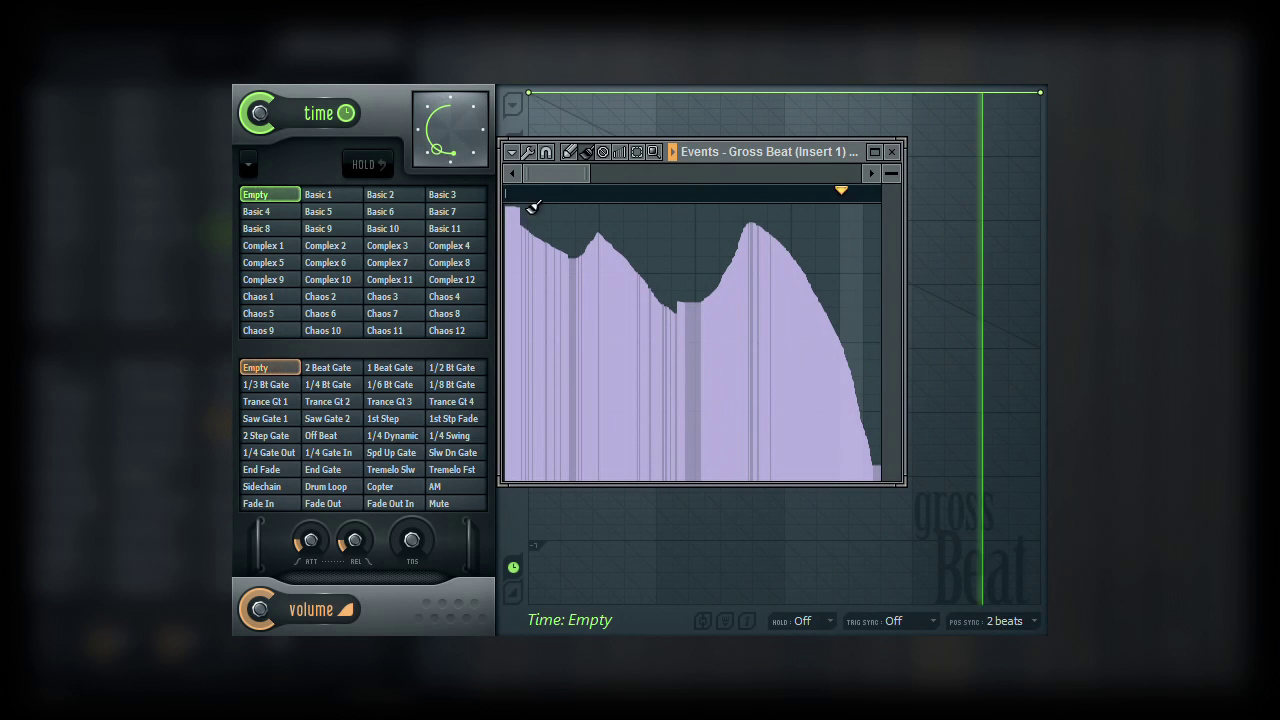
{"action": "left_click_drag", "start_coordinate": [533, 206], "coordinate": [868, 208]}
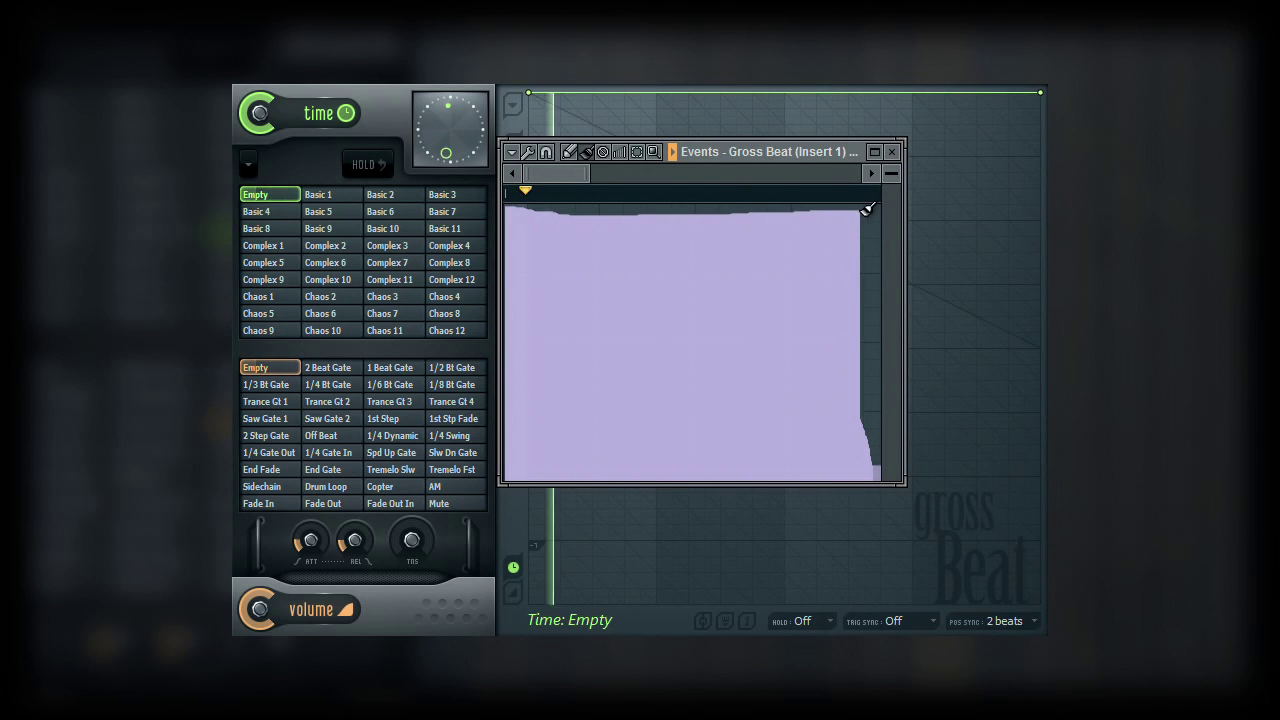